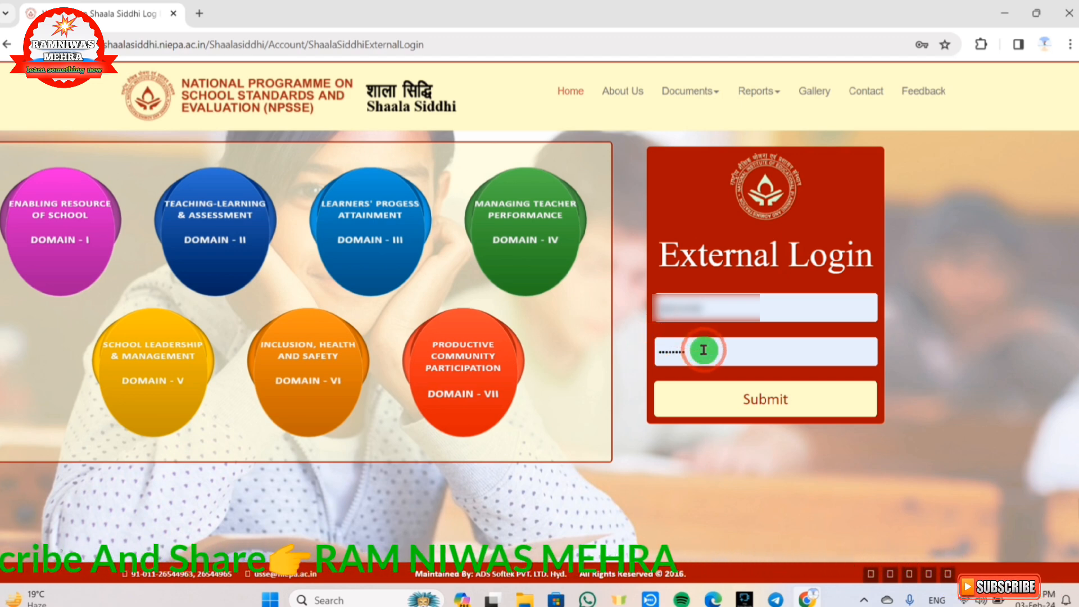
# Step: Log in to the External Login with the filled-in credentials and open the Manage External Evaluation section
pyautogui.click(759, 396)
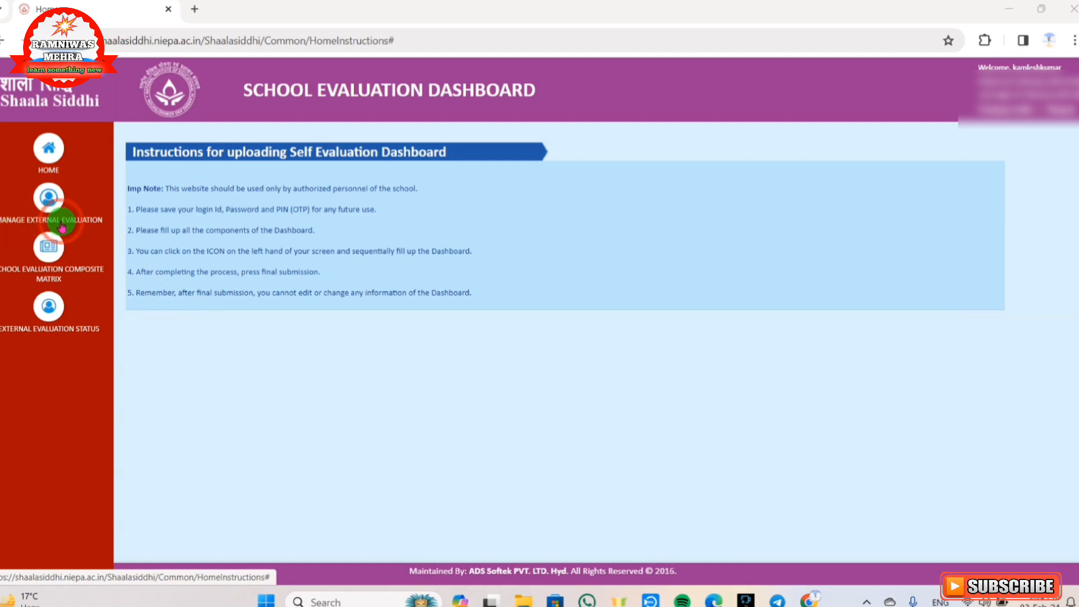
pyautogui.click(50, 202)
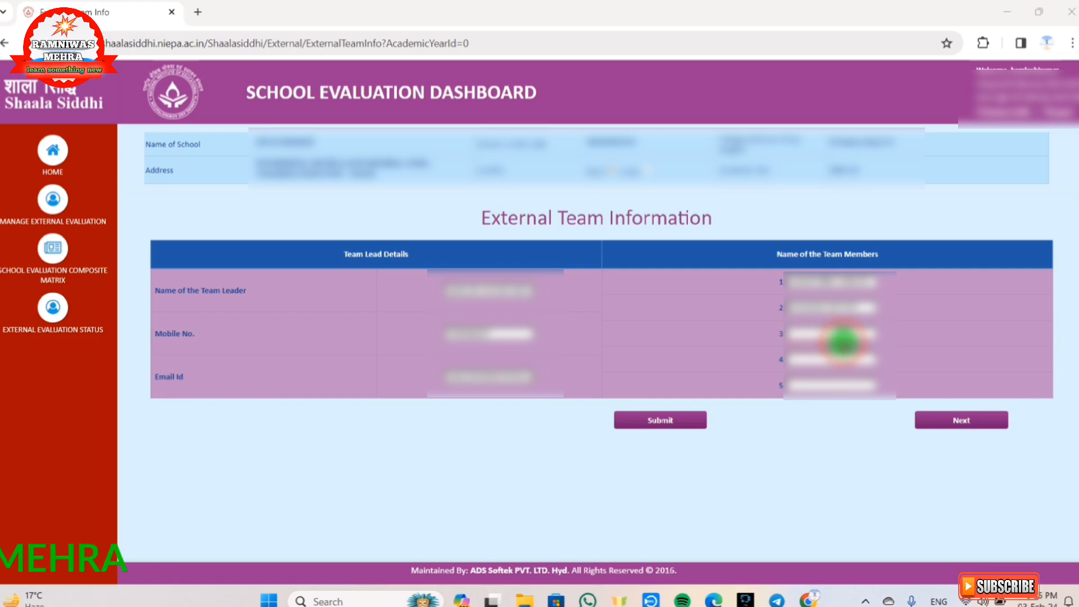
# Step: Submit the external team information and continue to the Basic Information page
pyautogui.click(636, 430)
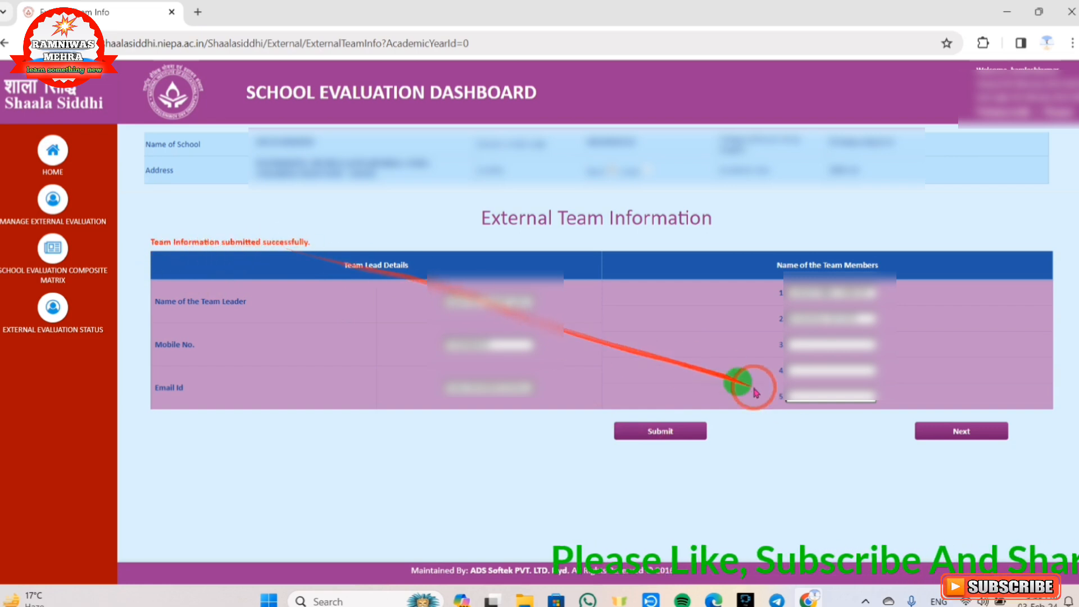
pyautogui.click(943, 439)
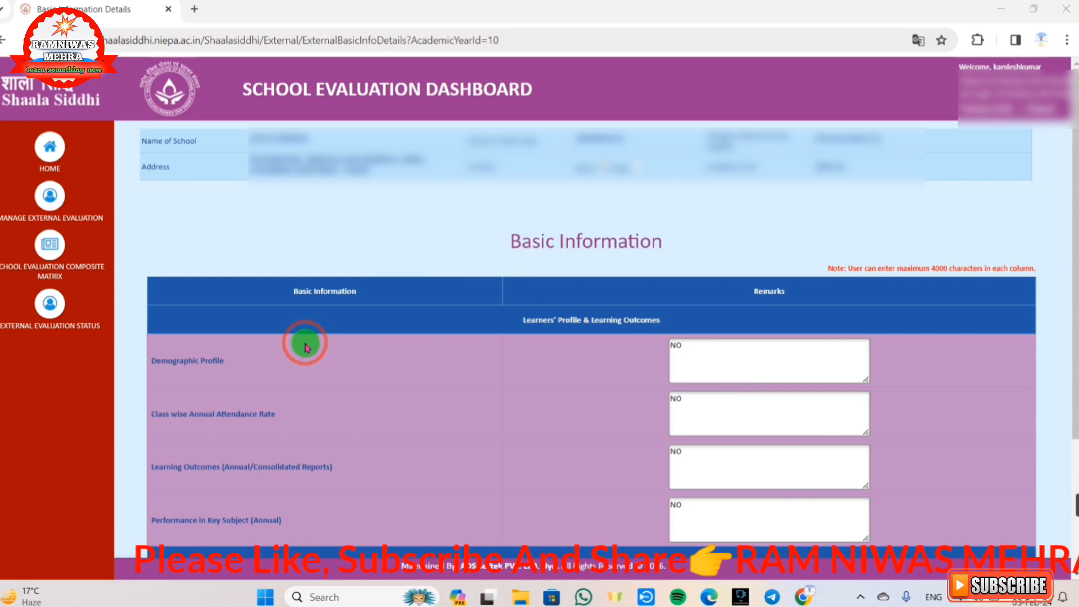
# Step: Translate the Basic Information page from English into Hindi
pyautogui.click(1067, 41)
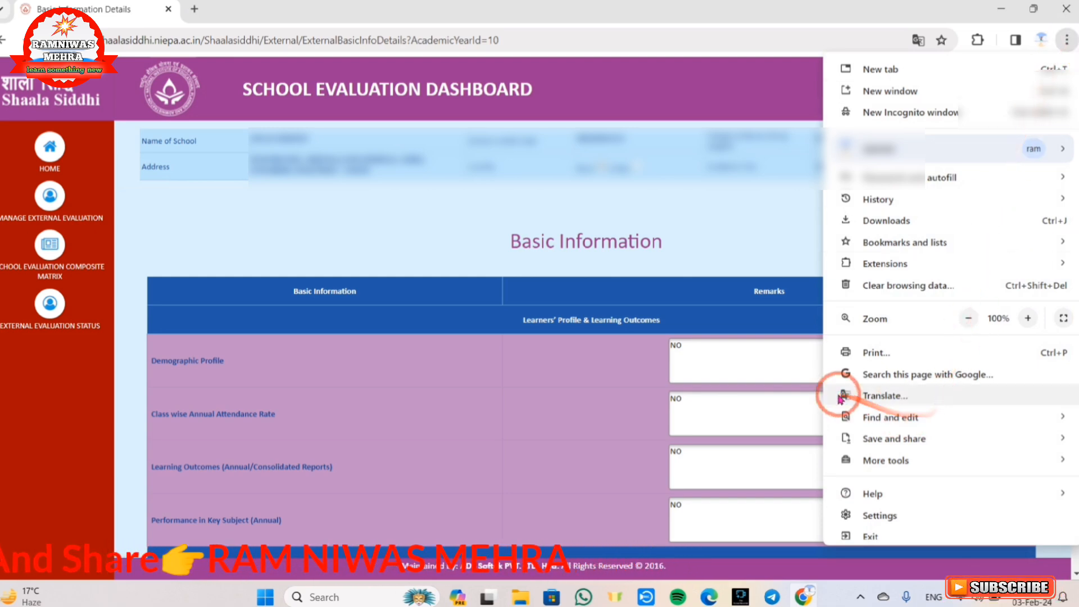
pyautogui.click(877, 398)
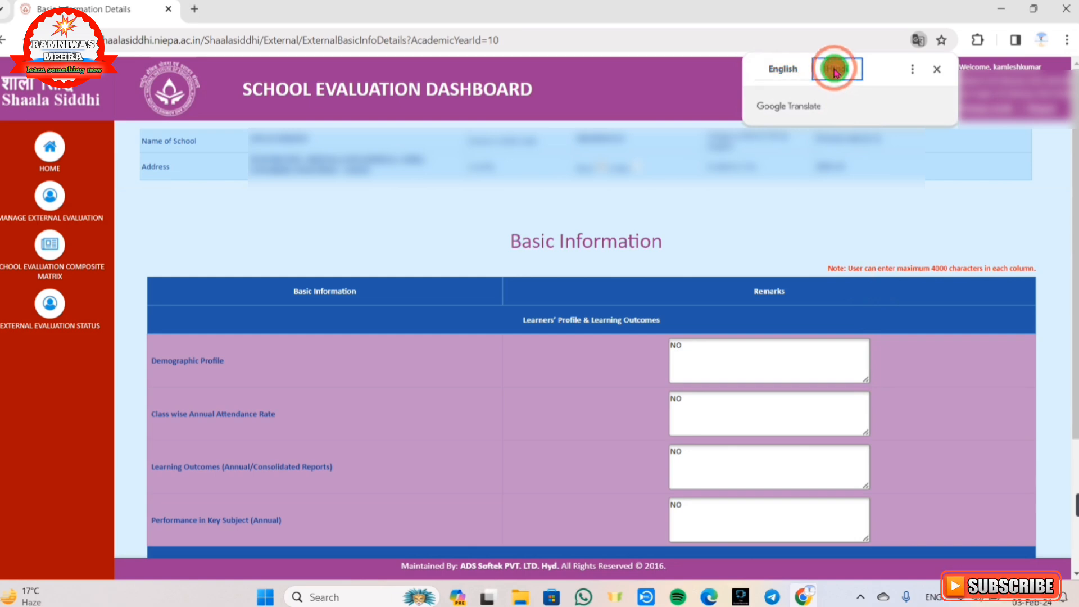
pyautogui.click(836, 70)
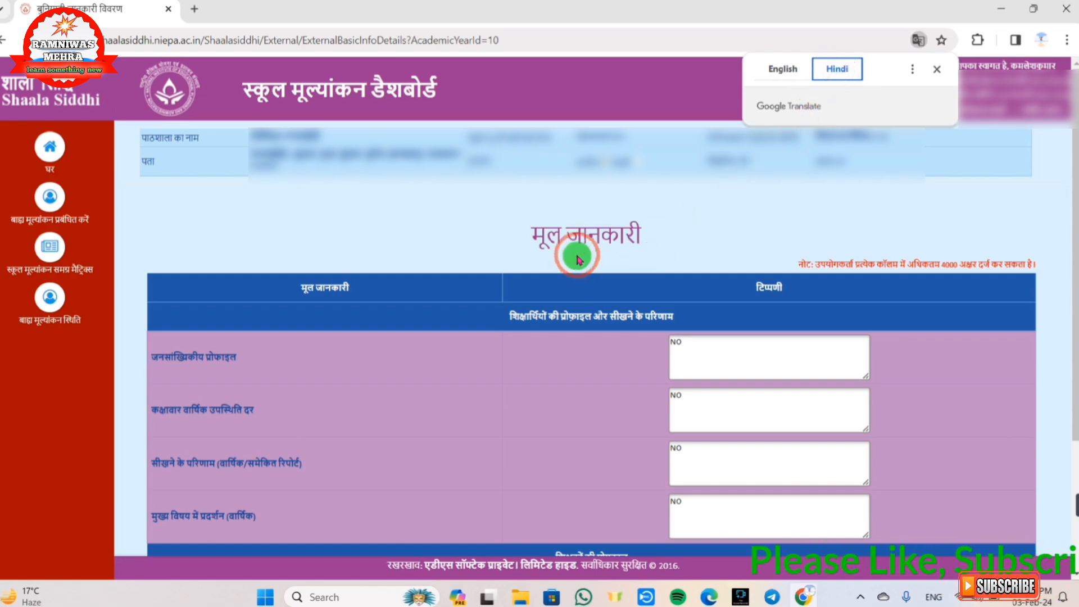
# Step: Submit the basic information remarks and proceed to the Domain-I evaluation matrix
pyautogui.scroll(-3, 579, 259)
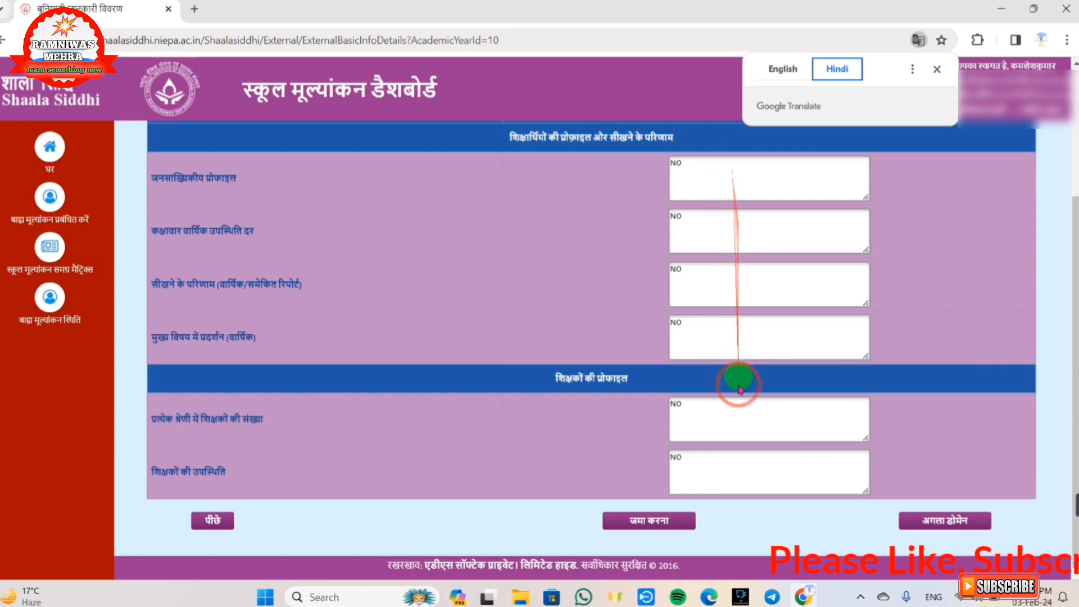
pyautogui.click(652, 522)
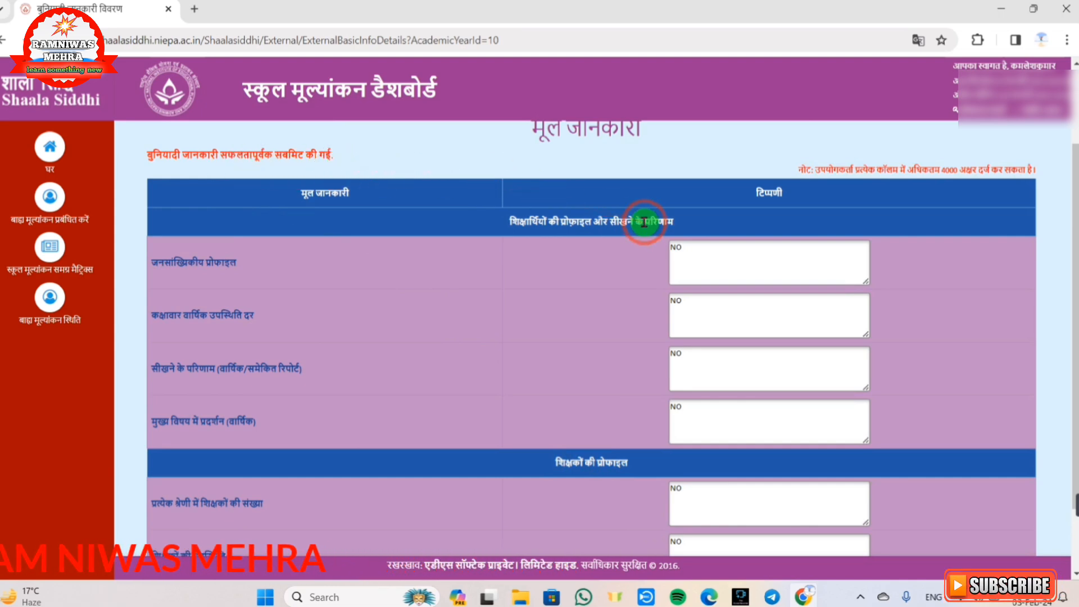
pyautogui.scroll(-2, 642, 222)
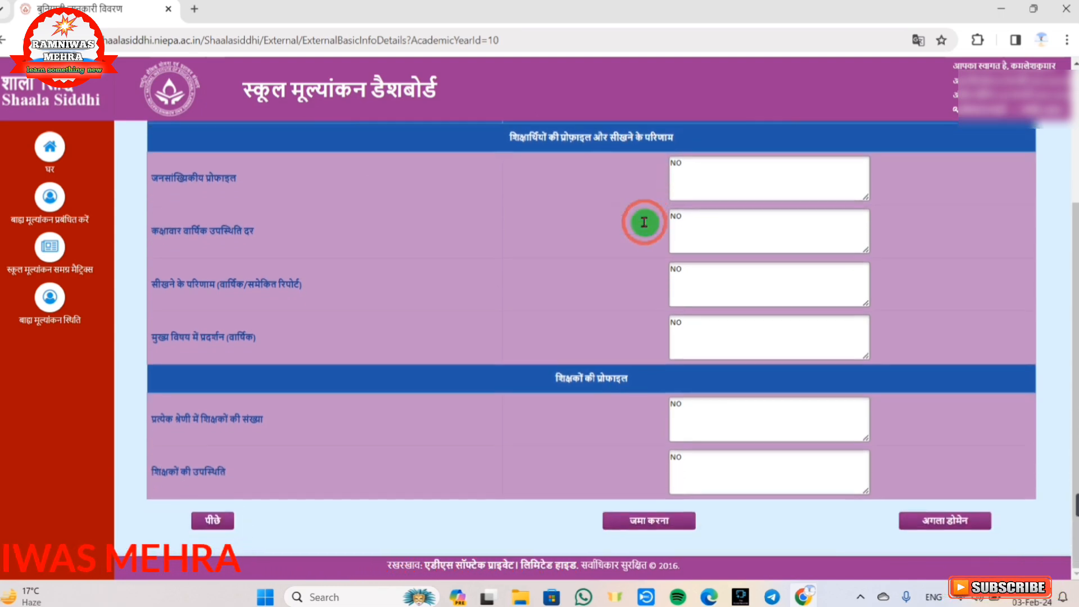
pyautogui.click(954, 526)
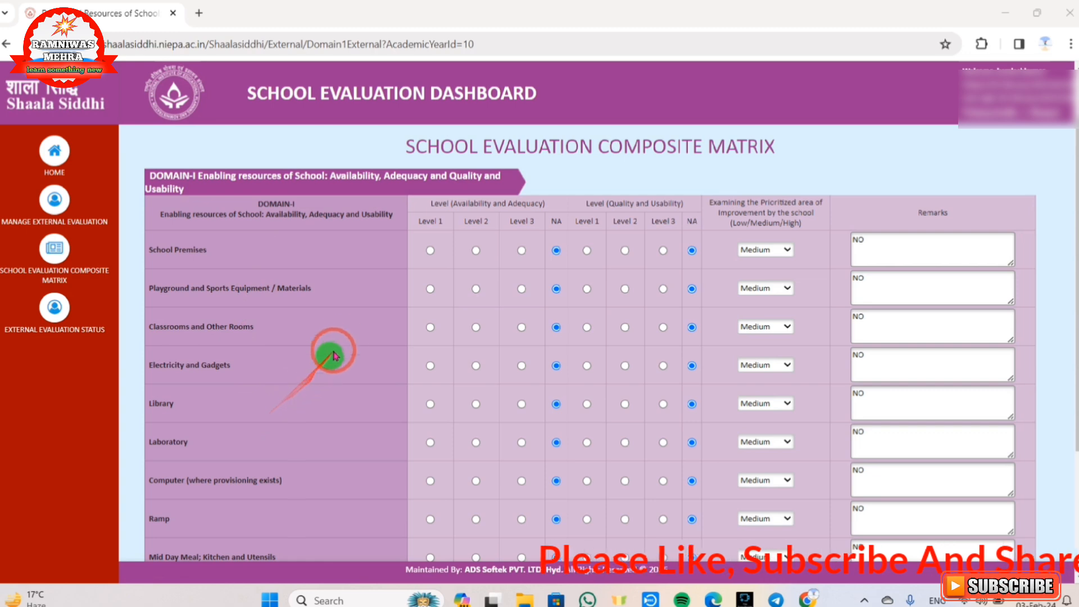
# Step: Try out different availability and quality levels for School Premises in the Domain-I matrix
pyautogui.click(430, 251)
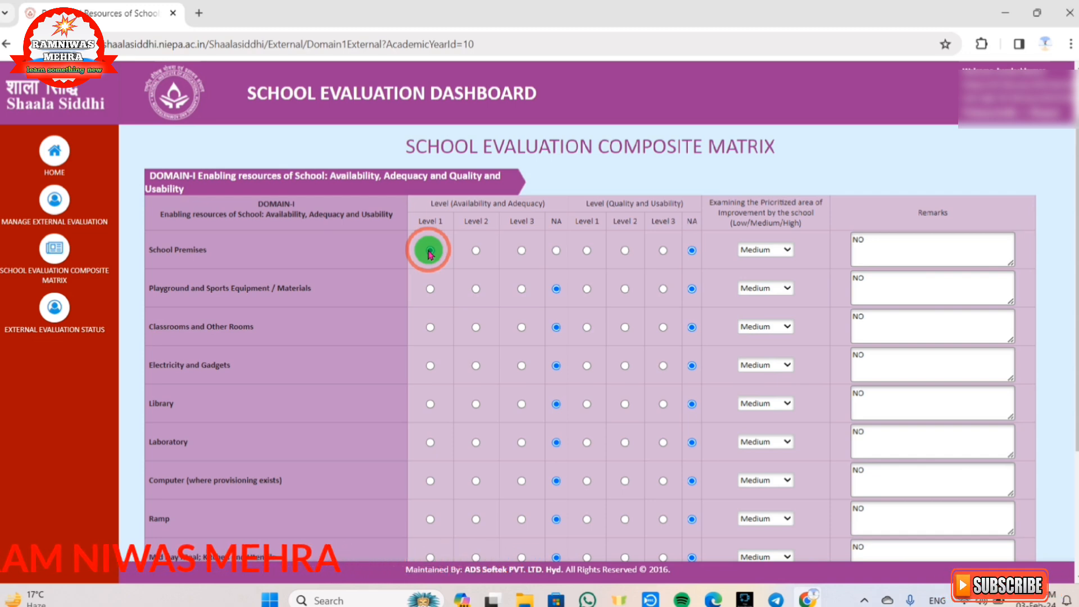
pyautogui.click(466, 252)
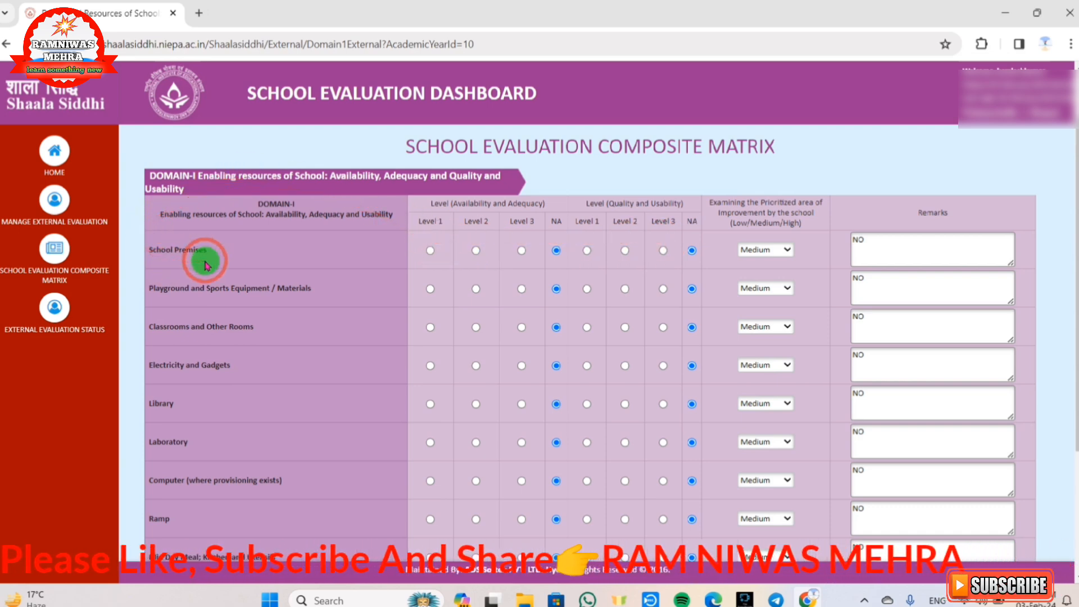
pyautogui.click(586, 251)
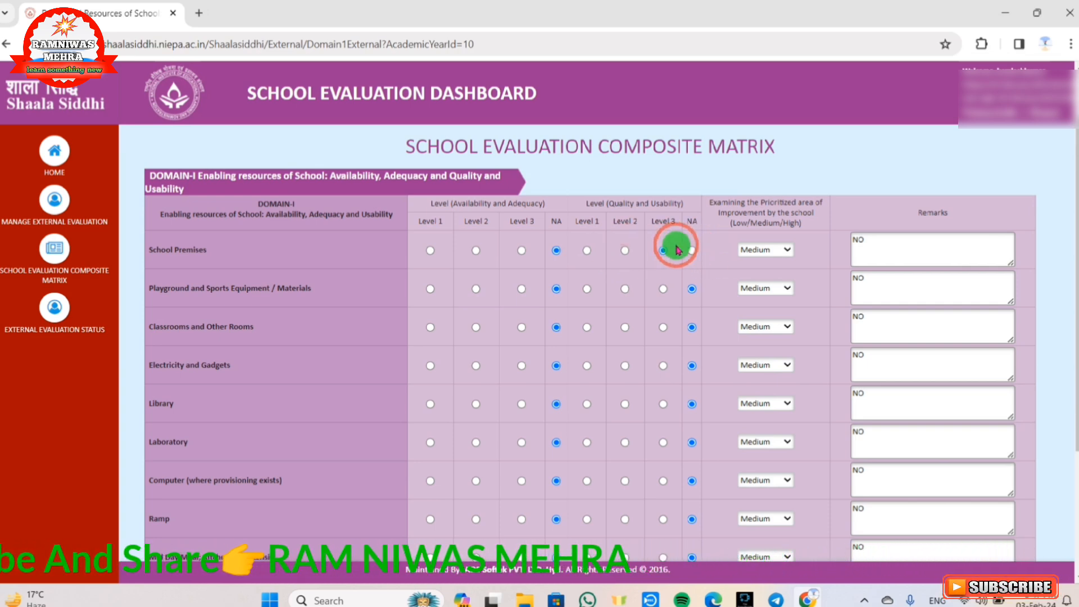
pyautogui.click(692, 250)
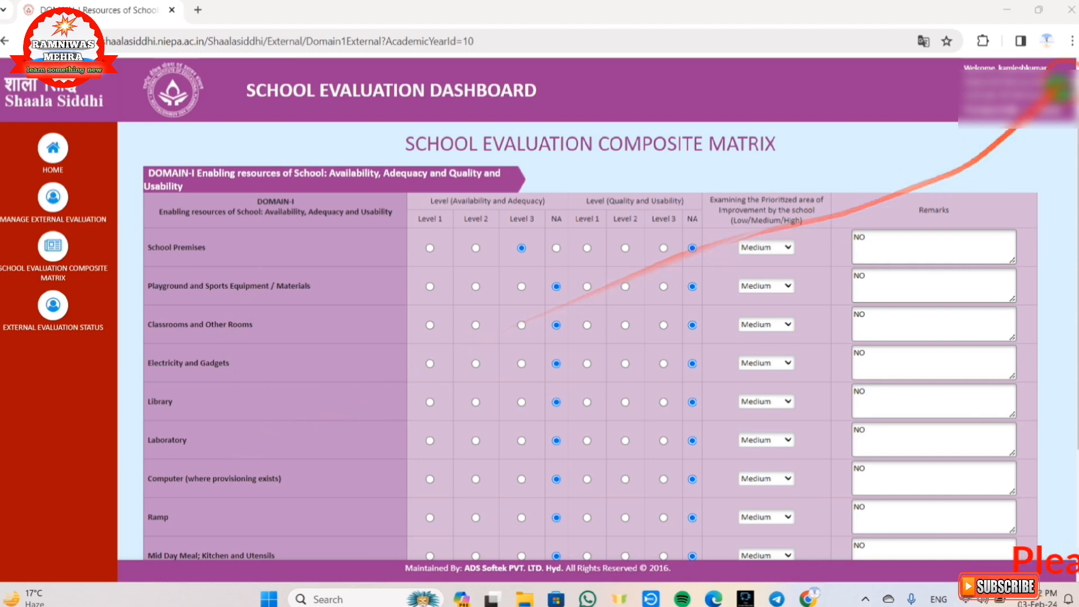
# Step: Translate the Domain-I matrix page into Hindi and dismiss the translation popup
pyautogui.click(1071, 42)
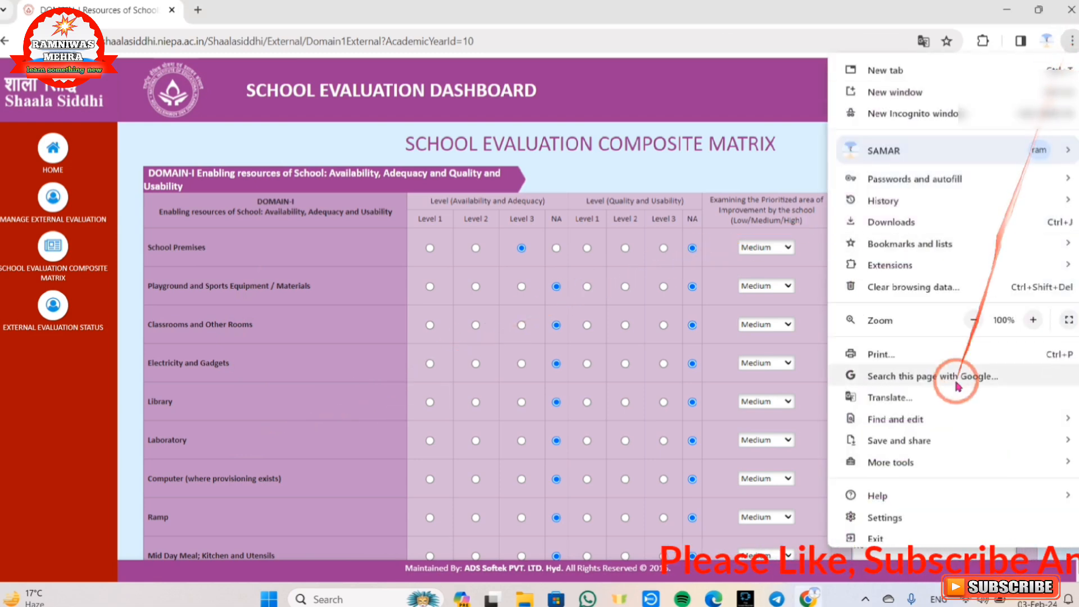
pyautogui.click(887, 398)
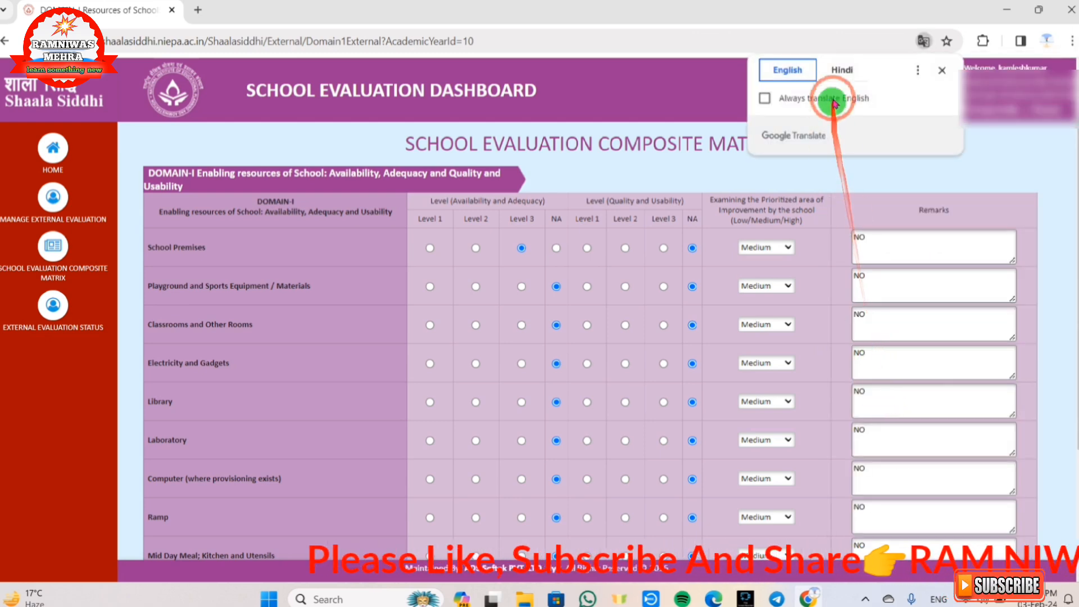
pyautogui.click(843, 72)
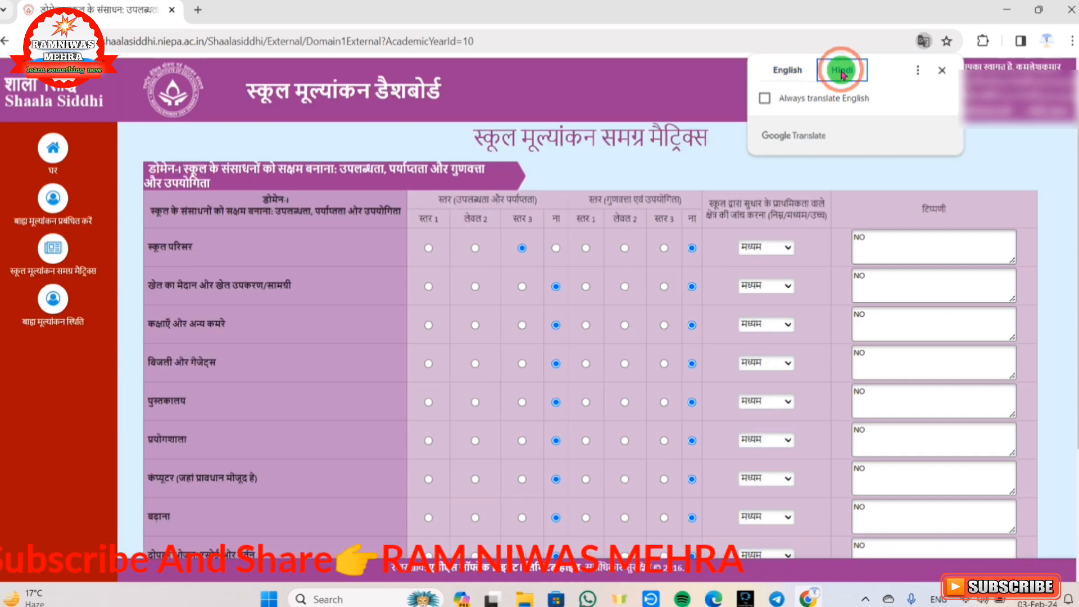
pyautogui.click(945, 71)
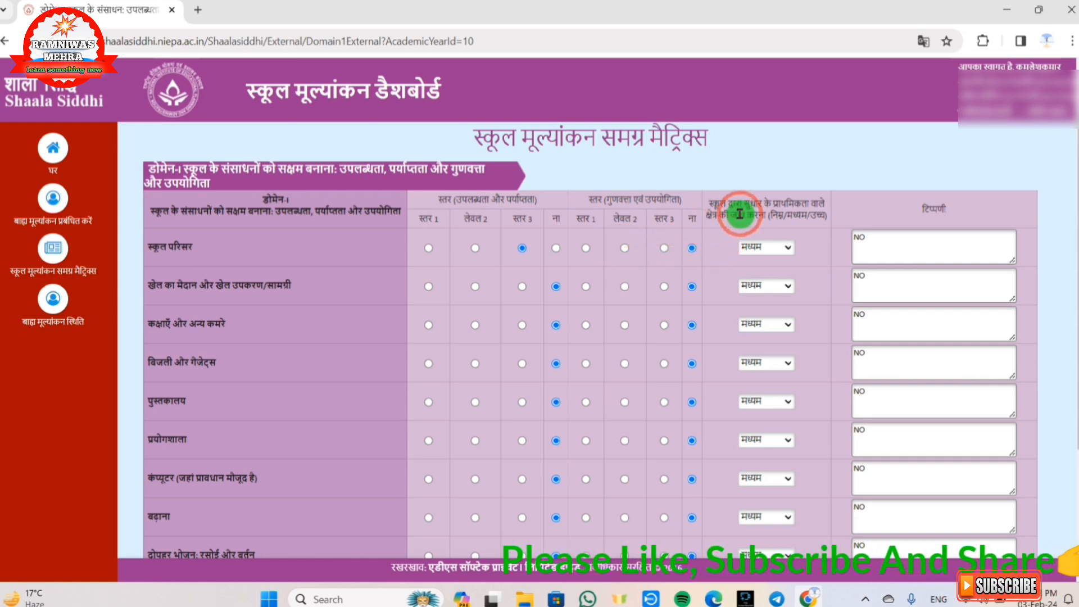
# Step: Rate School Premises Level 3 for both availability and quality, and set its improvement priority to Low (कम)
pyautogui.click(758, 252)
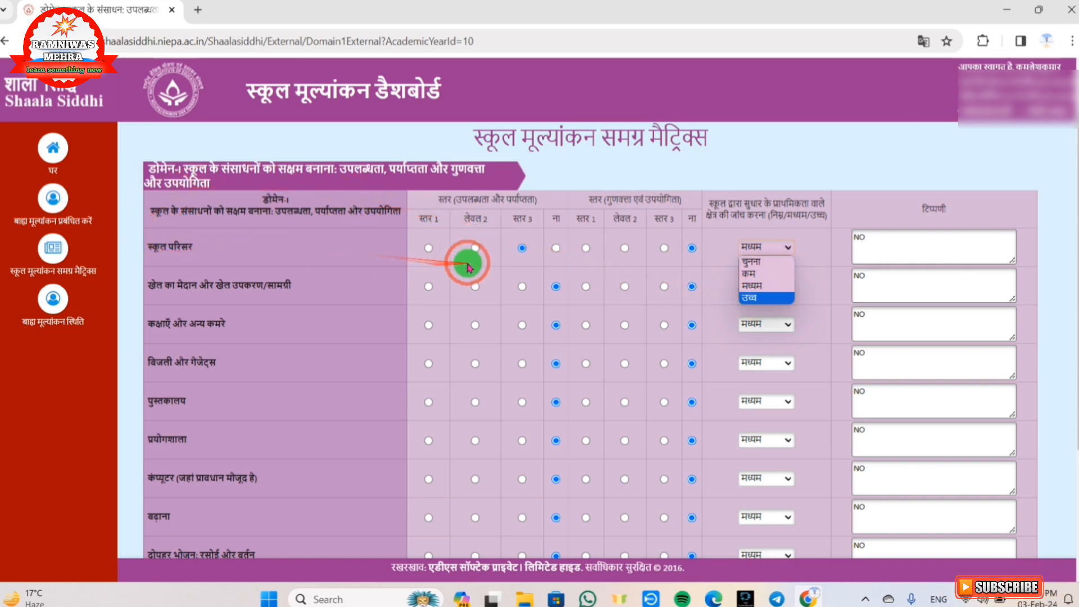
pyautogui.click(520, 251)
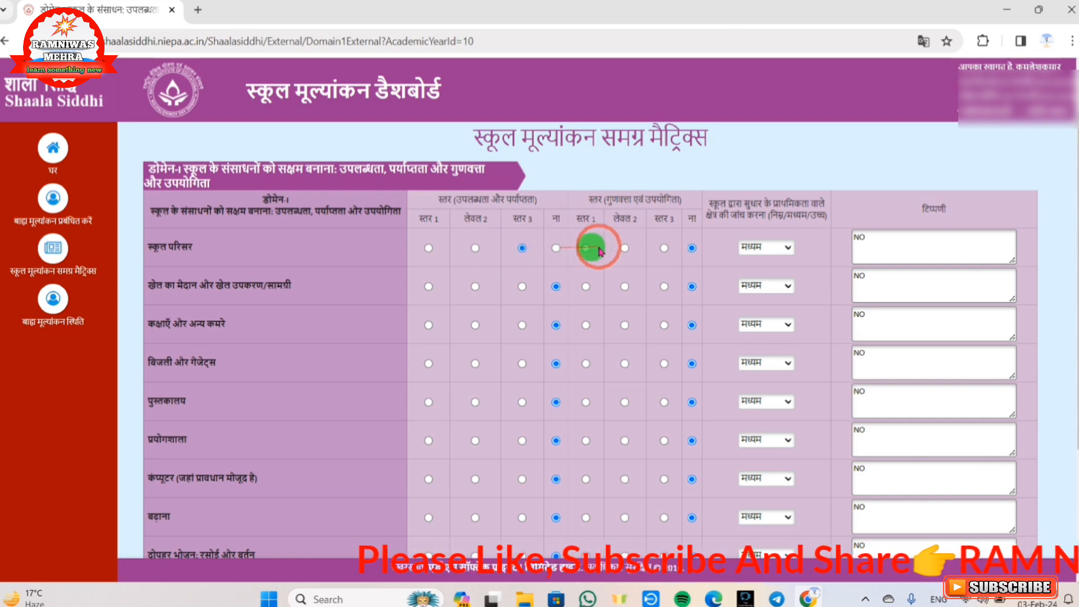
pyautogui.click(664, 248)
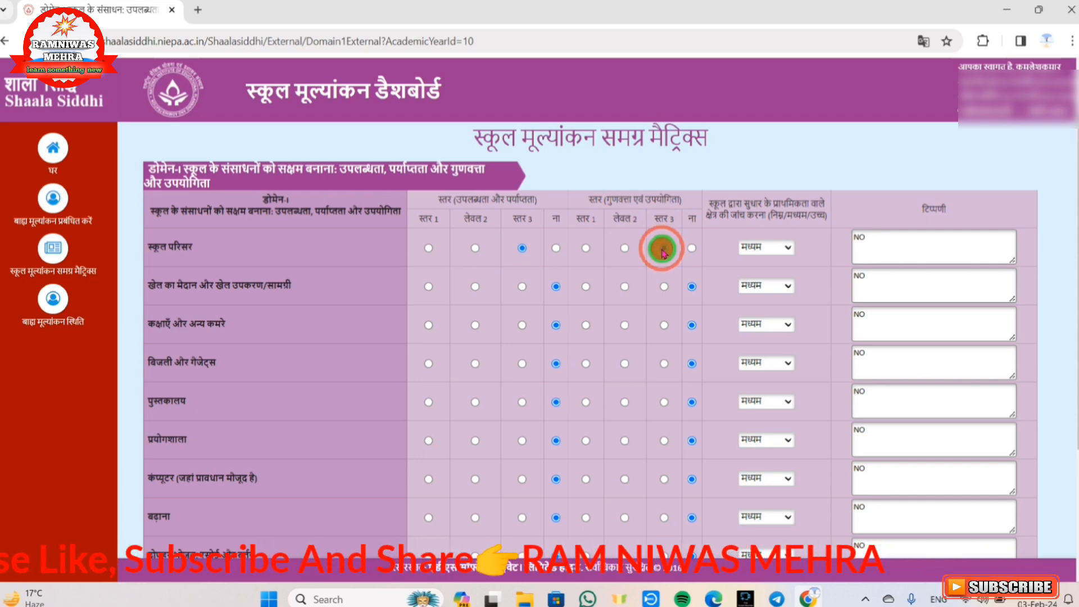
pyautogui.click(753, 248)
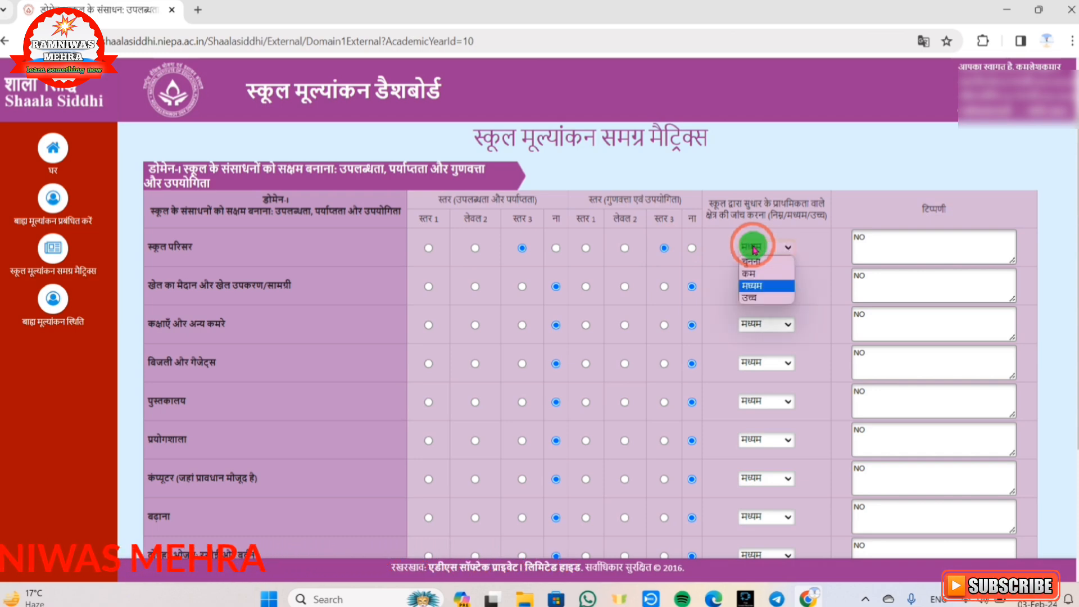
pyautogui.click(754, 274)
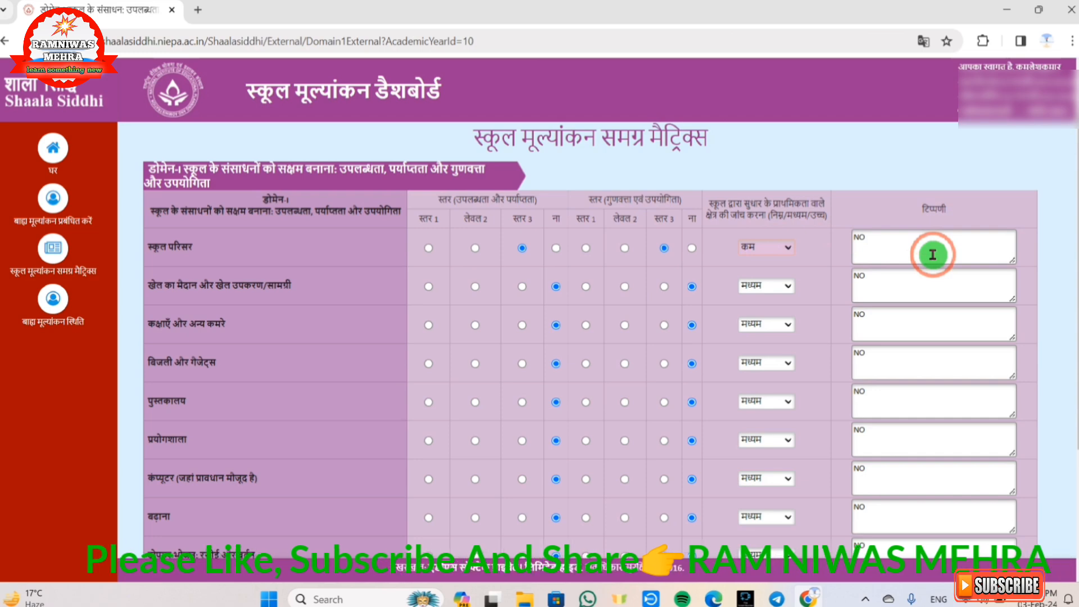
# Step: Submit the Domain-I ratings for the school's enabling resources
pyautogui.scroll(-3, 344, 250)
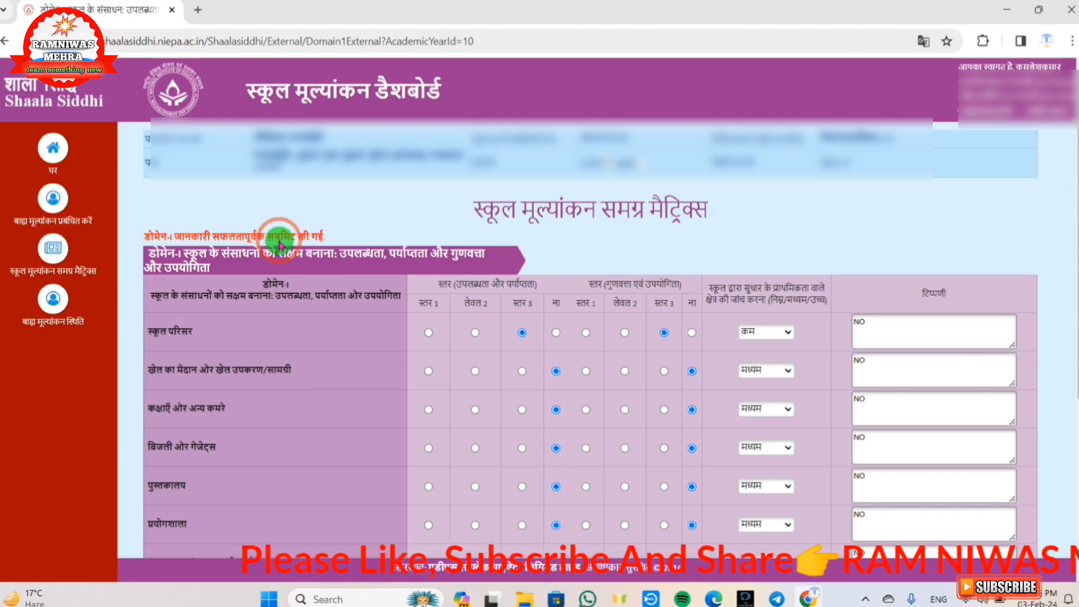
pyautogui.scroll(-4, 280, 245)
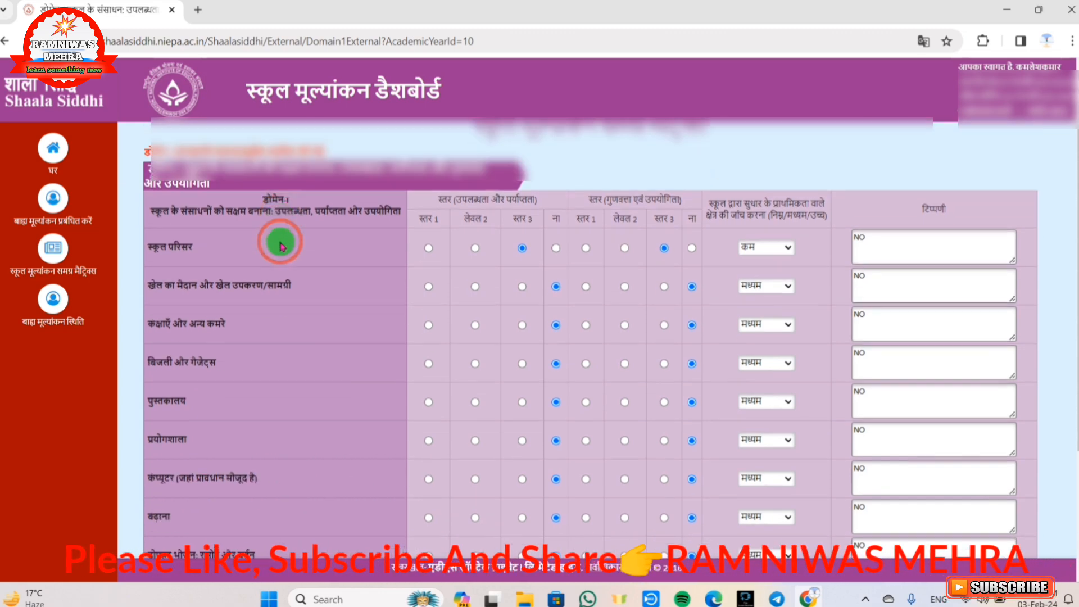
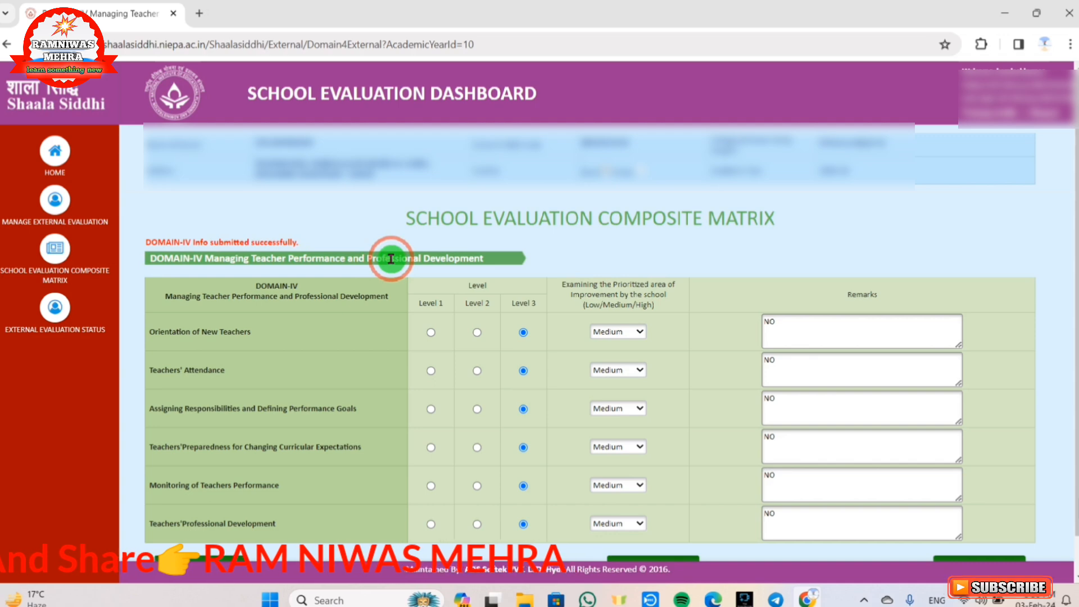
# Step: Proceed from Domain-IV to Domain-V School Leadership and Management and submit its ratings
pyautogui.scroll(-1, 391, 259)
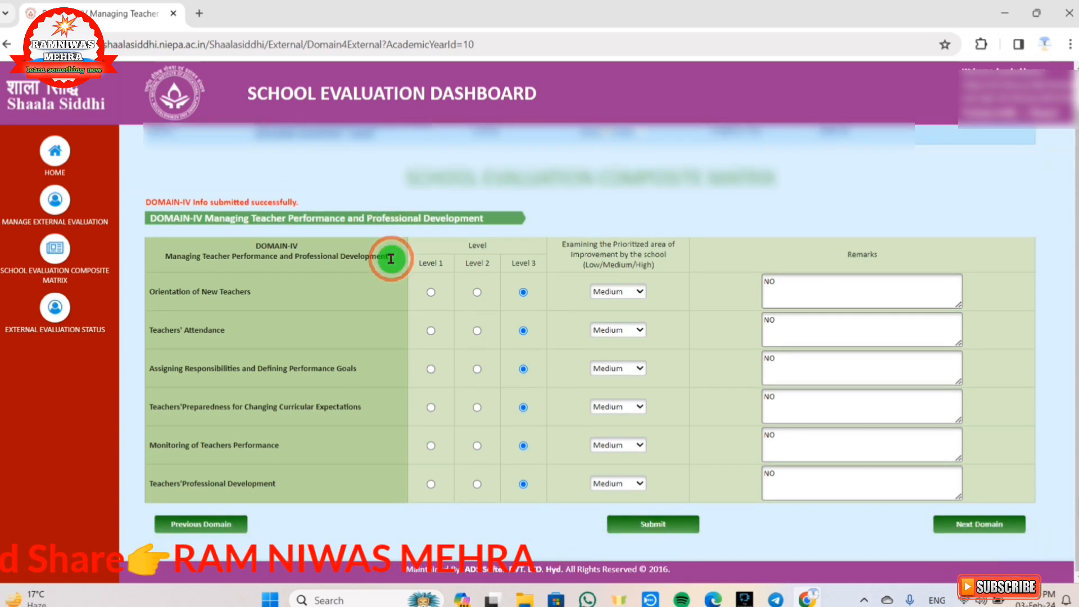
pyautogui.click(969, 529)
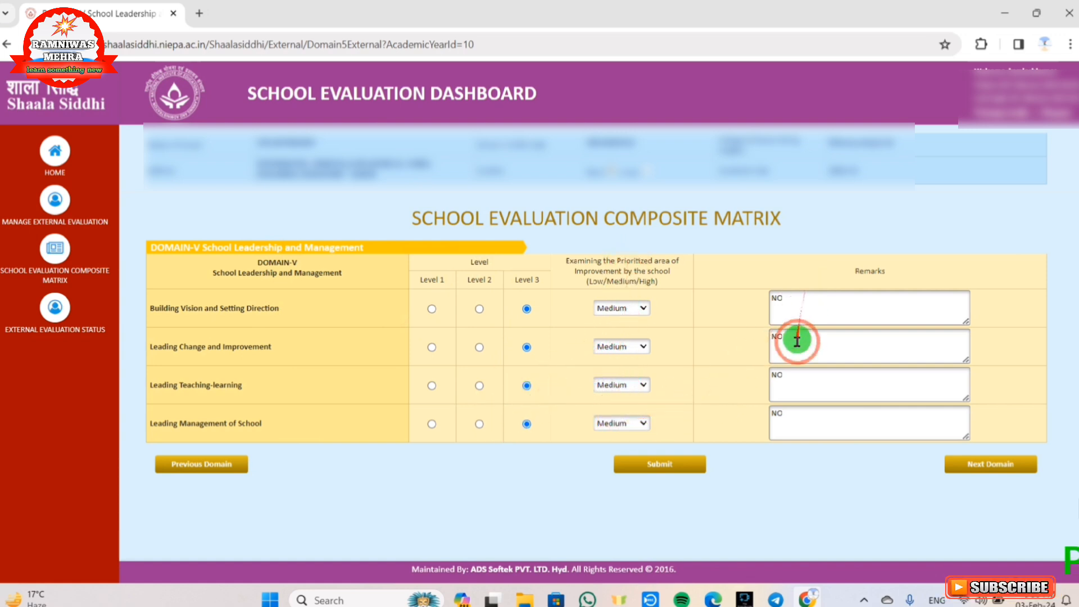
pyautogui.click(666, 471)
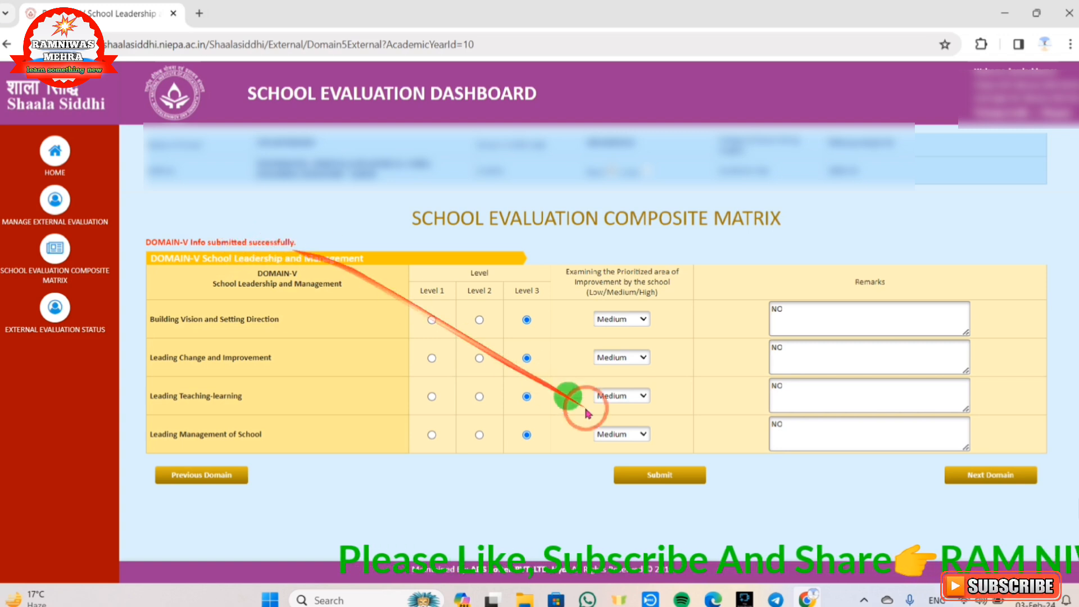
# Step: Proceed to Domain-VI Inclusion, Health and Safety and submit its ratings
pyautogui.click(978, 478)
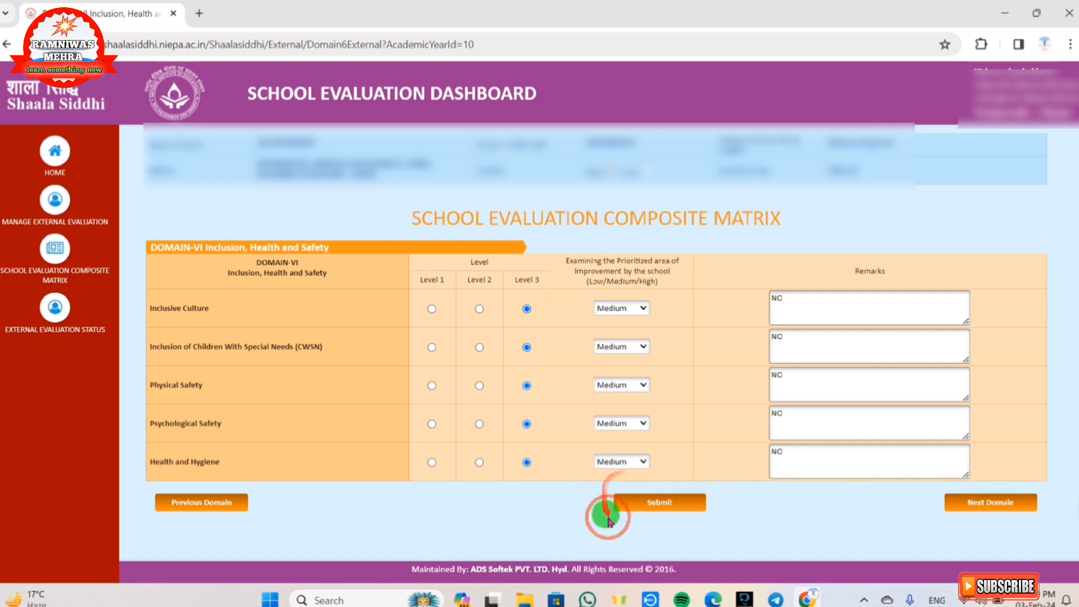
pyautogui.click(659, 505)
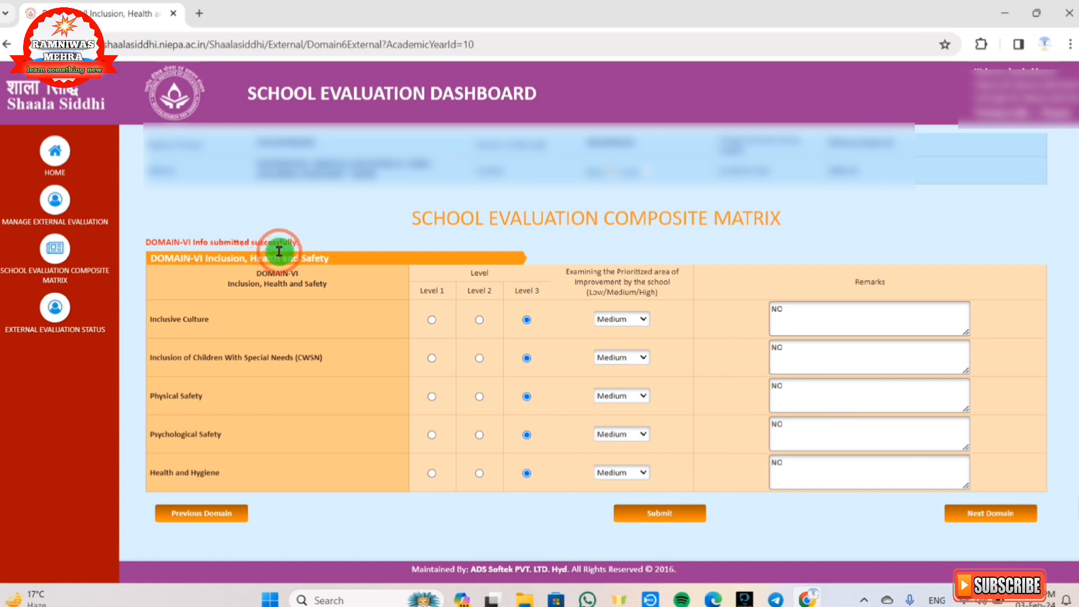
# Step: Proceed to Domain-VII Productive Community and Participation and submit its ratings and remarks
pyautogui.click(965, 517)
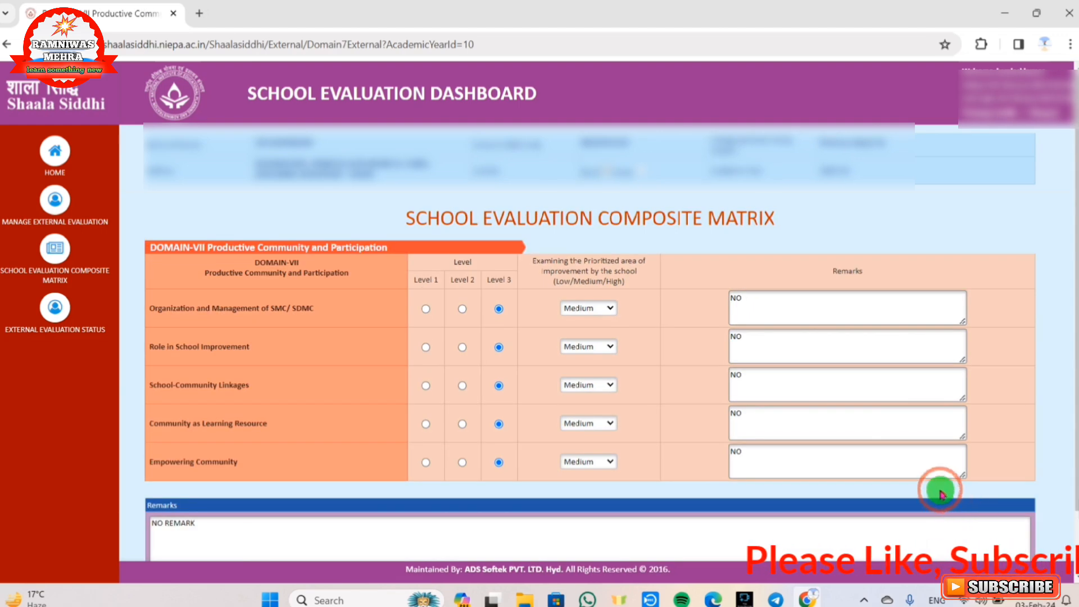
pyautogui.scroll(-2, 942, 493)
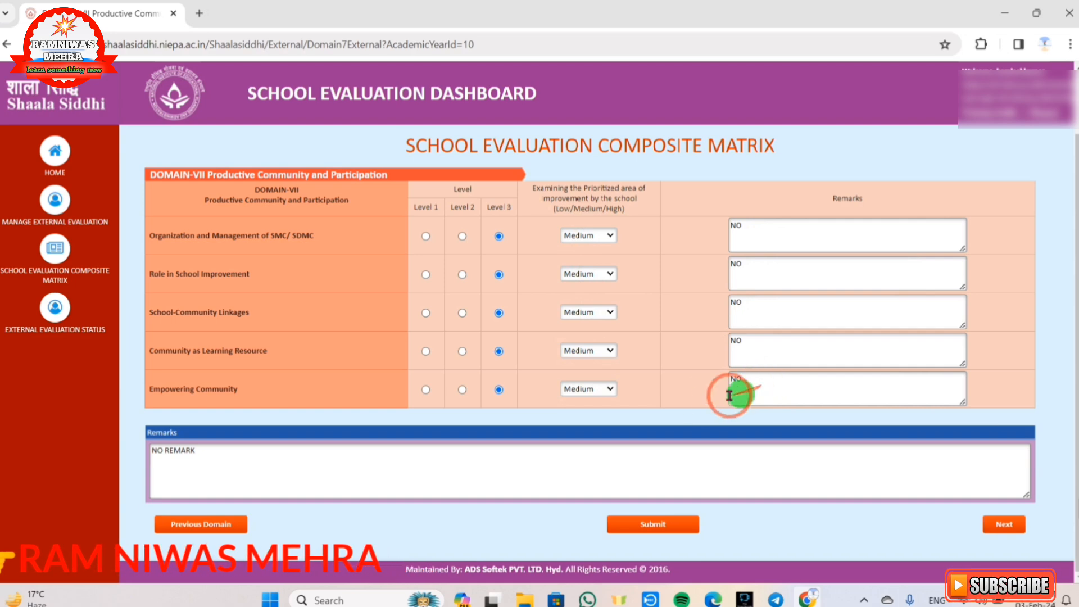
pyautogui.click(176, 452)
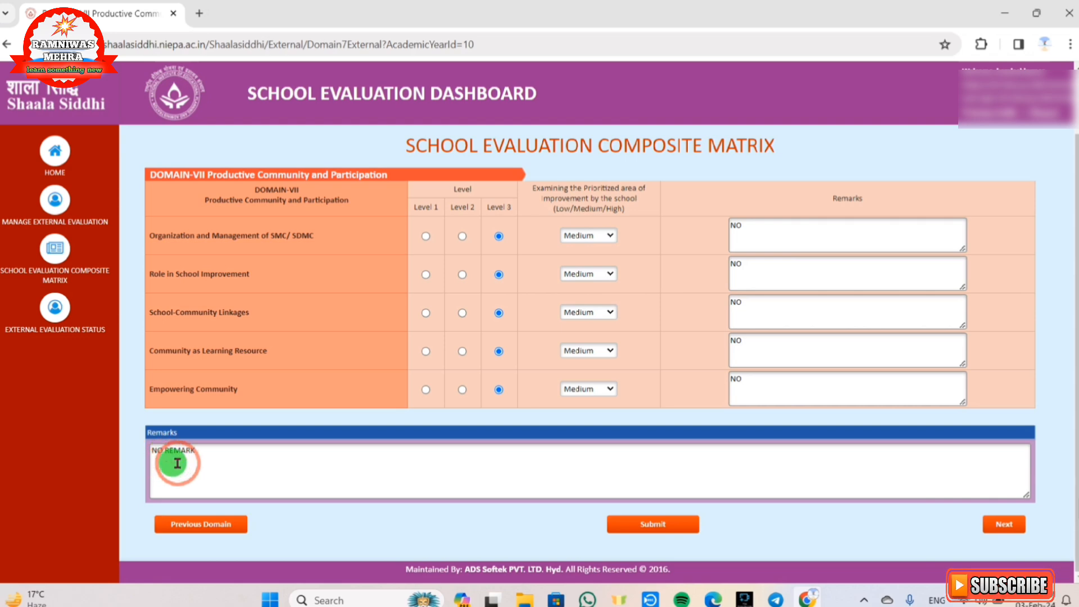
pyautogui.click(679, 525)
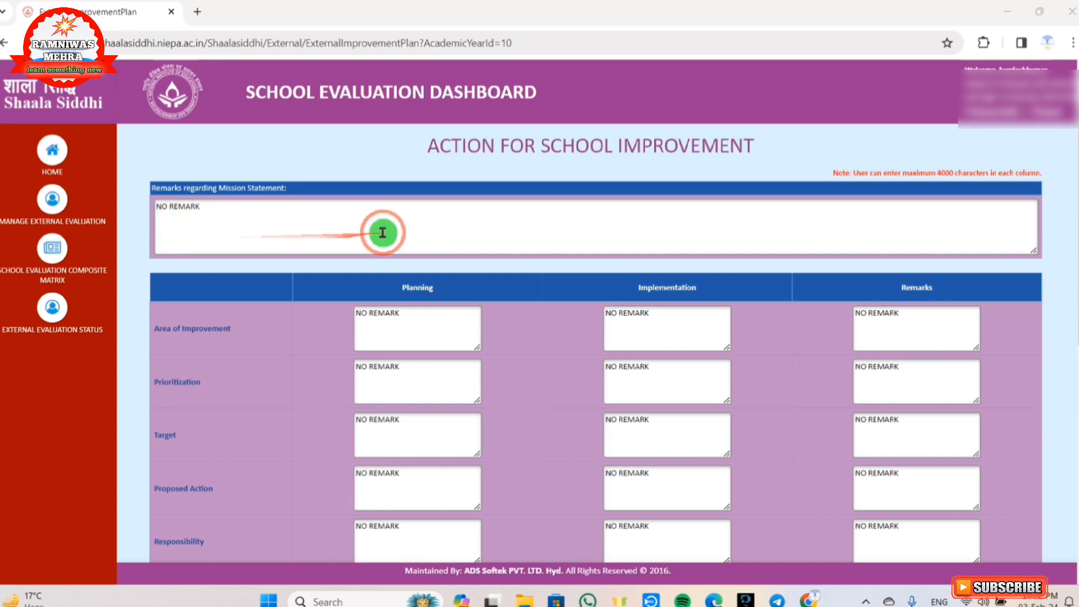
# Step: Submit the Action for School Improvement form and accept the terms and conditions for the final submission
pyautogui.scroll(-3, 381, 231)
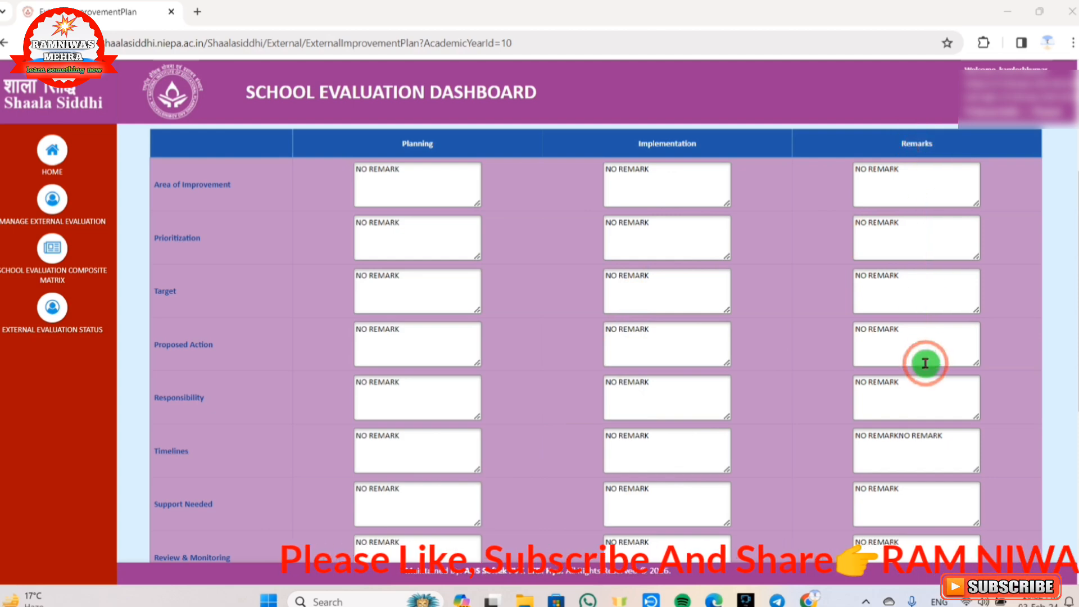
pyautogui.scroll(-3, 925, 363)
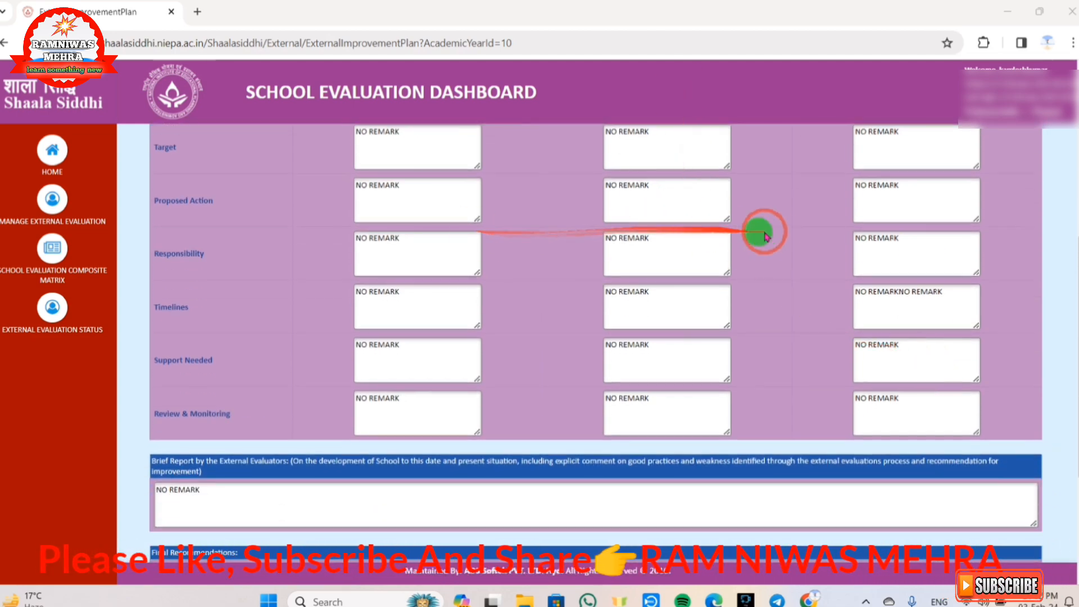
pyautogui.scroll(-3, 775, 248)
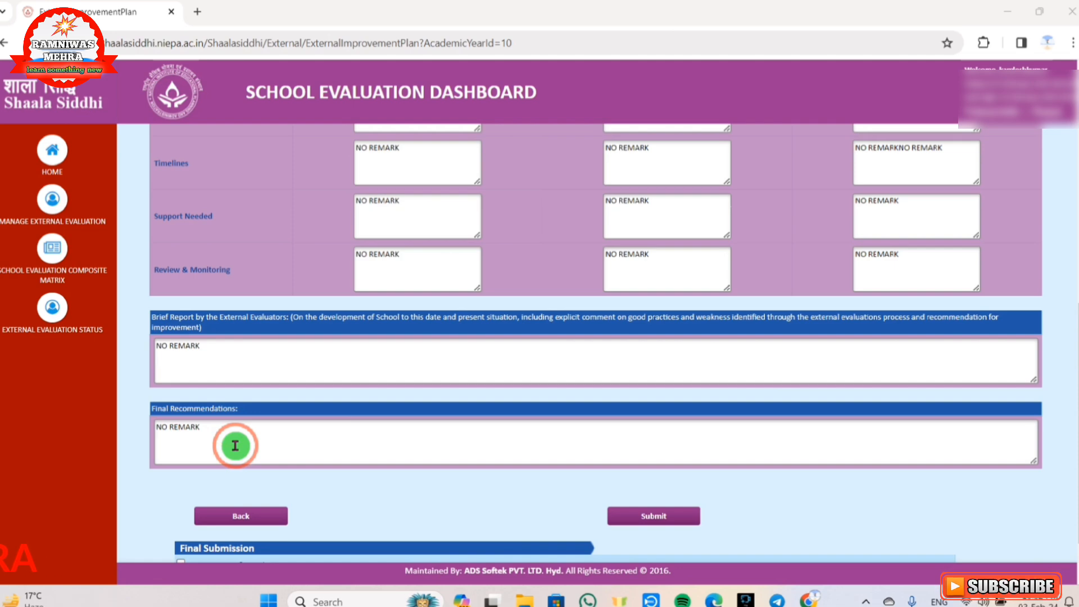
pyautogui.scroll(-1, 308, 436)
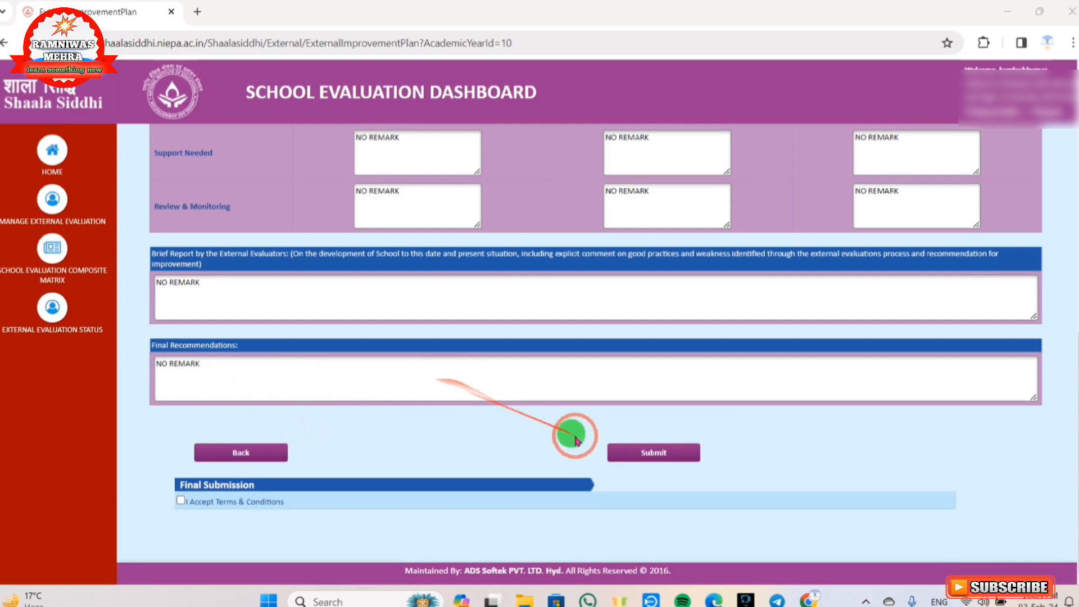
pyautogui.click(661, 461)
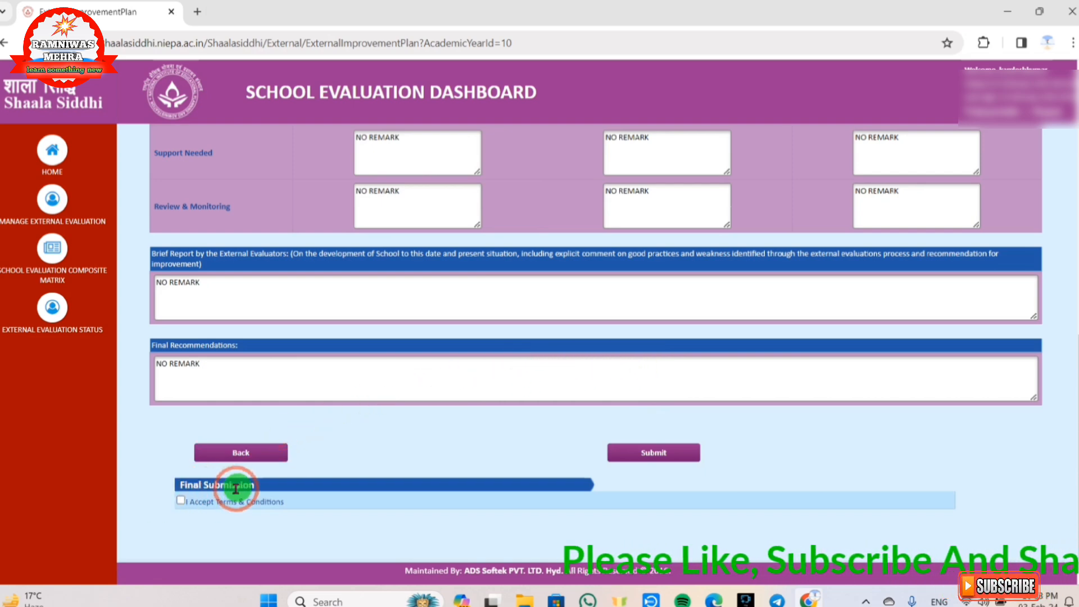
pyautogui.click(181, 502)
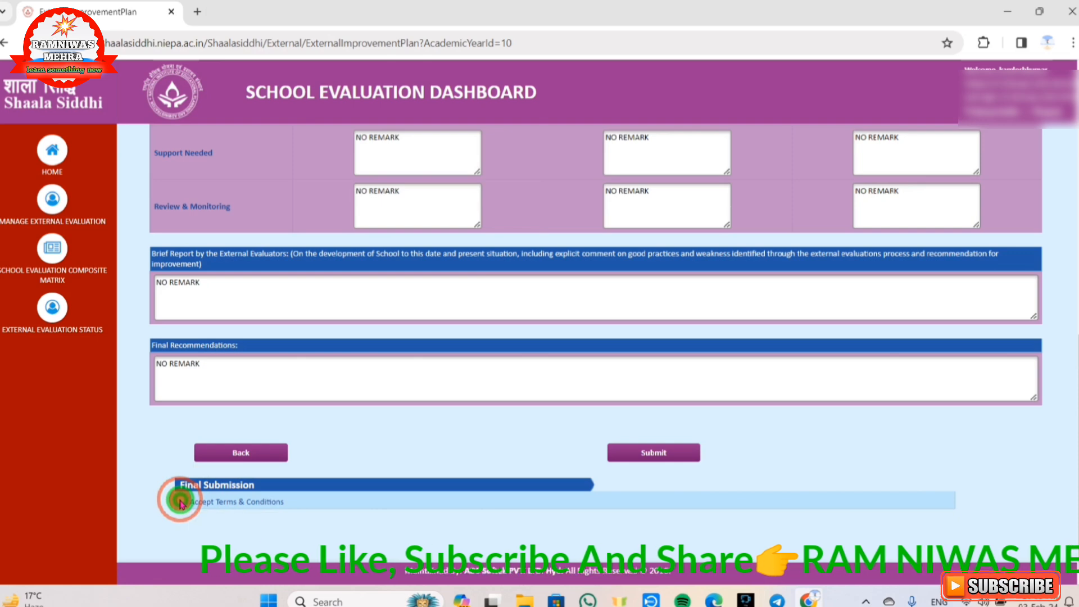
pyautogui.scroll(-1, 393, 453)
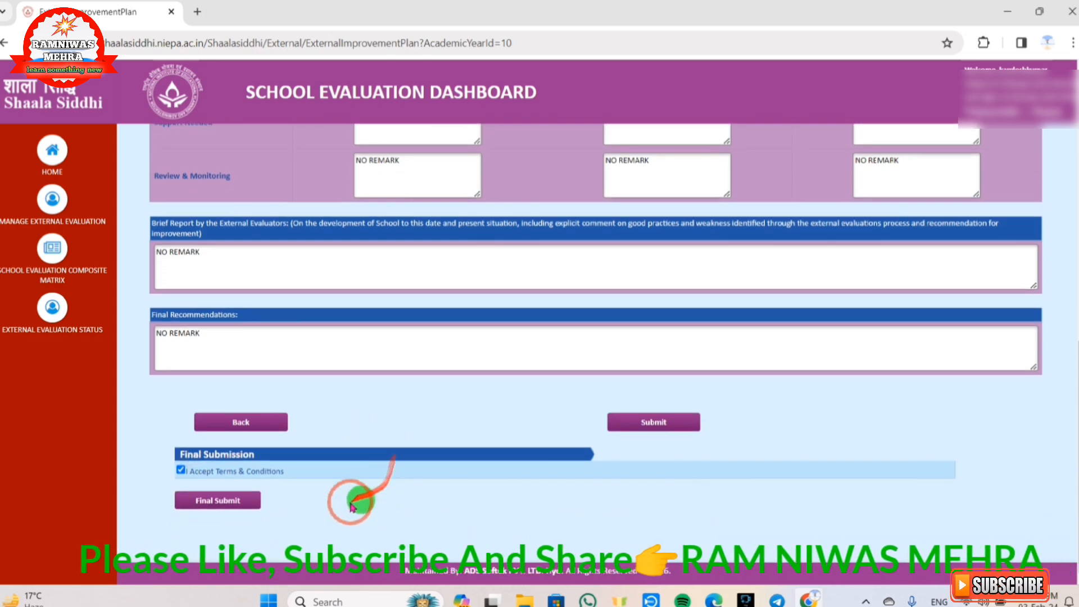